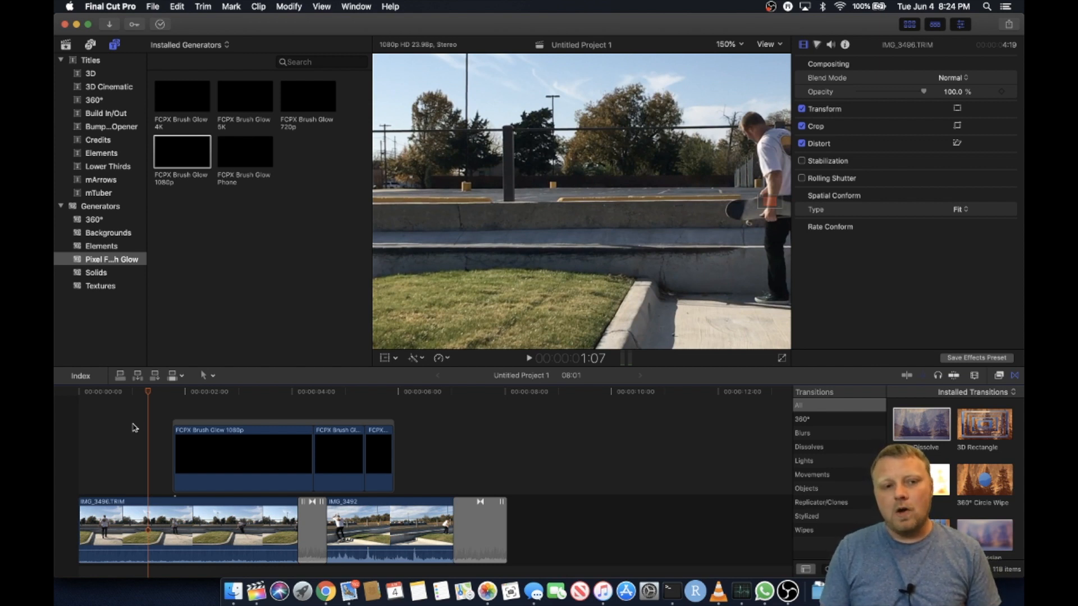
Show the Pixel Film Brush Glow generators in the Titles and Generators browser
{"action": "mouse_move", "coordinate": [147, 315]}
{"action": "left_mouse_down"}
{"action": "mouse_move", "coordinate": [282, 315]}
{"action": "mouse_move", "coordinate": [156, 299]}
{"action": "left_mouse_up"}
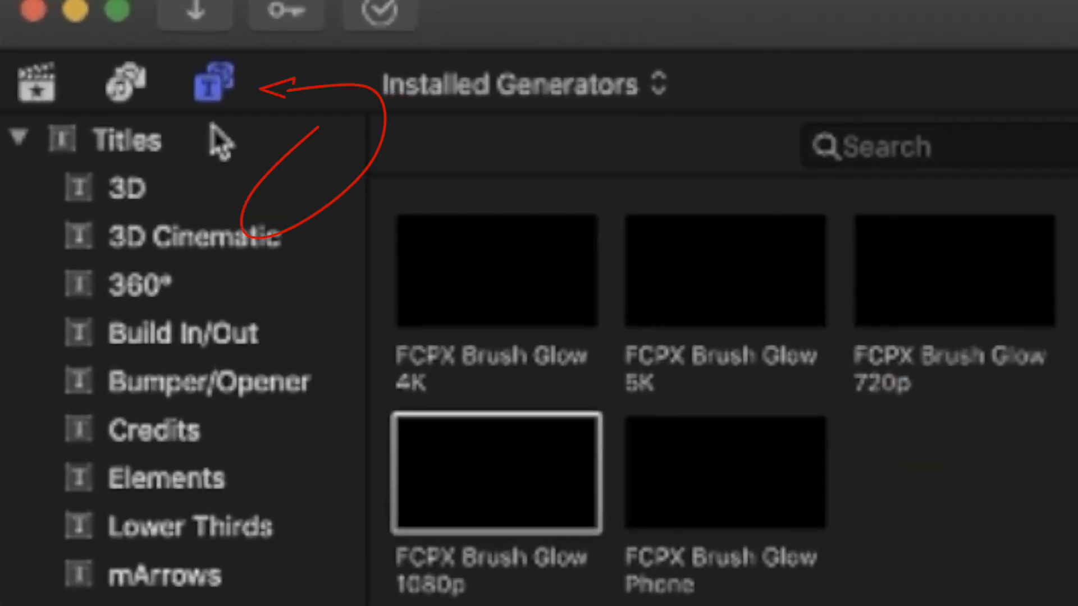
{"action": "left_click", "coordinate": [213, 88]}
{"action": "left_click", "coordinate": [209, 92]}
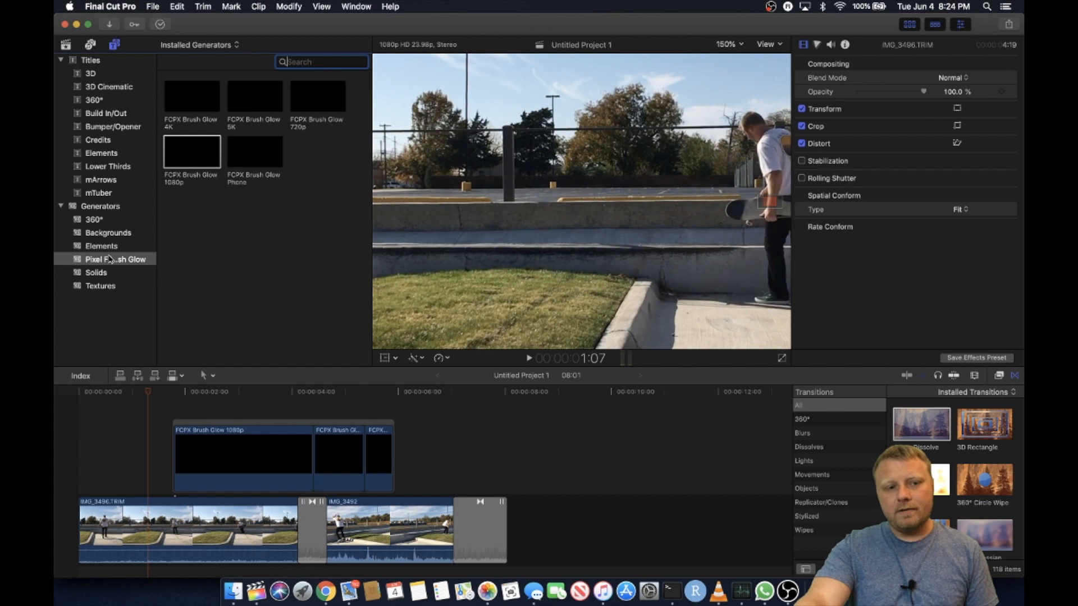
{"action": "left_click", "coordinate": [110, 259]}
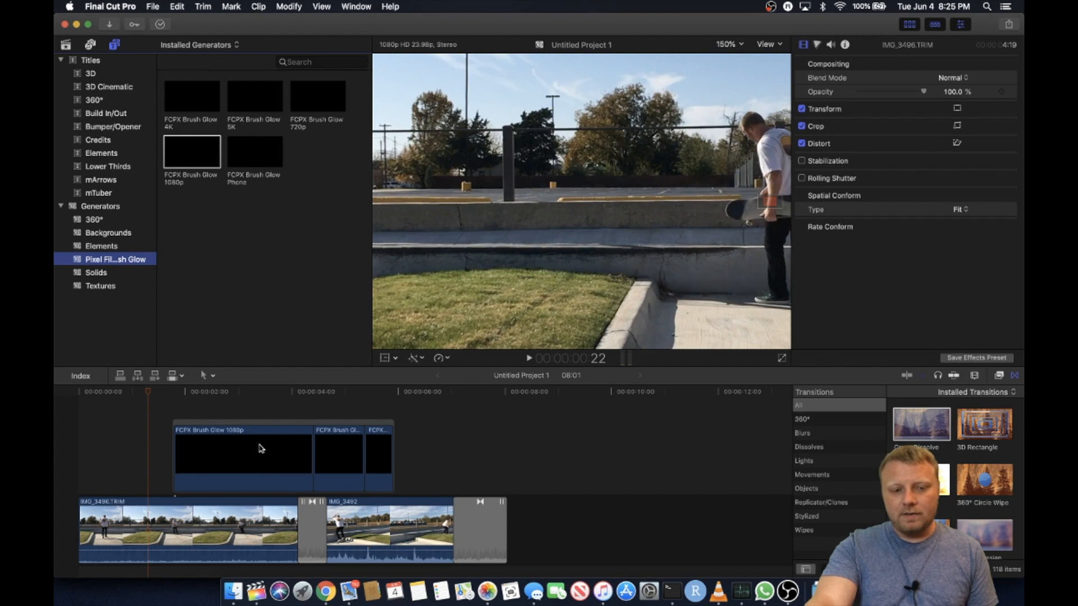
Examine frame by frame how the glow strokes begin at the start of the first FCPX Brush Glow 1080p clip
{"action": "left_click", "coordinate": [190, 408]}
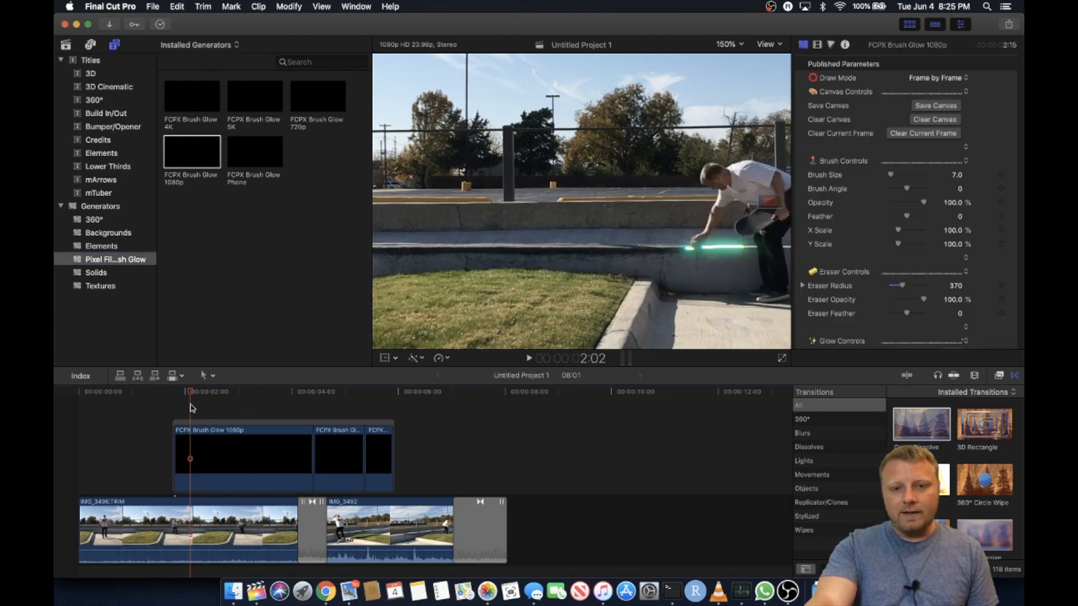
{"action": "left_click", "coordinate": [181, 409]}
{"action": "left_click", "coordinate": [199, 457]}
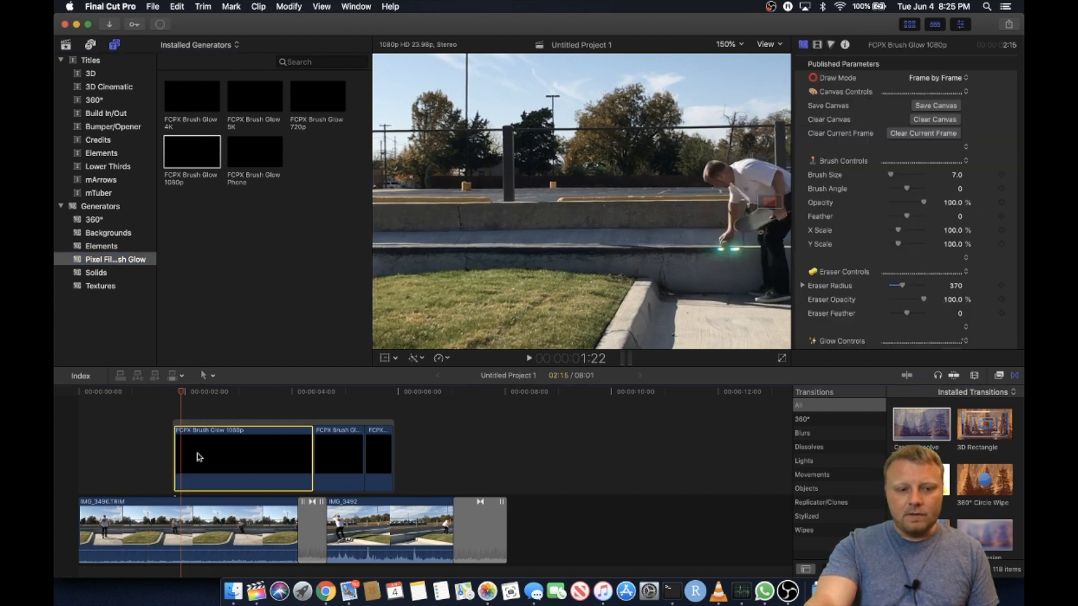
{"action": "left_click", "coordinate": [177, 415]}
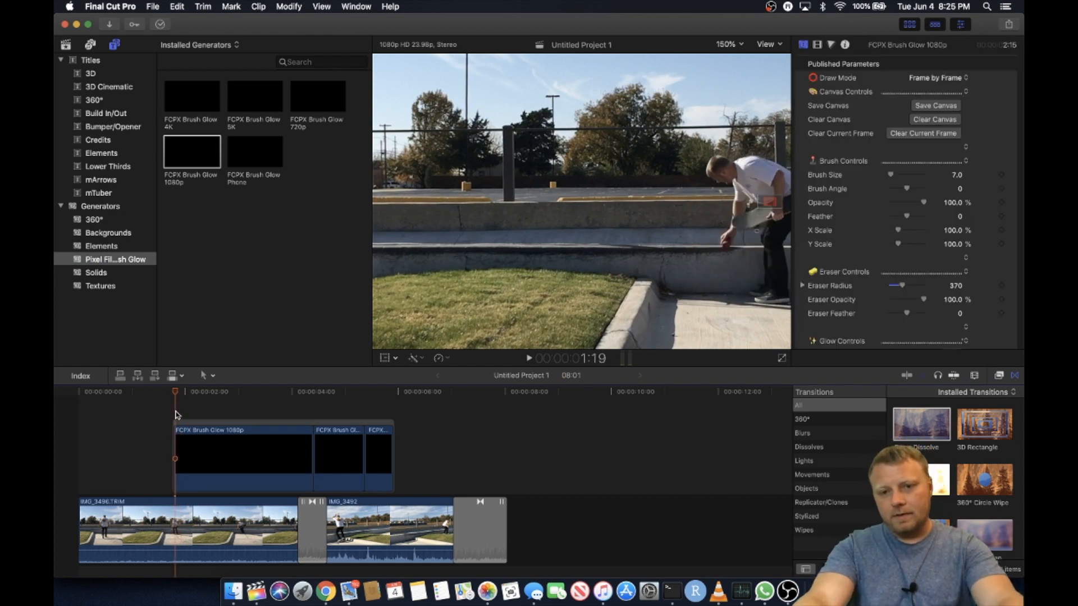
{"action": "key", "text": "Right"}
{"action": "key", "text": "Left"}
{"action": "key", "text": "Right"}
{"action": "key", "text": "Right"}
{"action": "key", "text": "Right"}
{"action": "key", "text": "Right"}
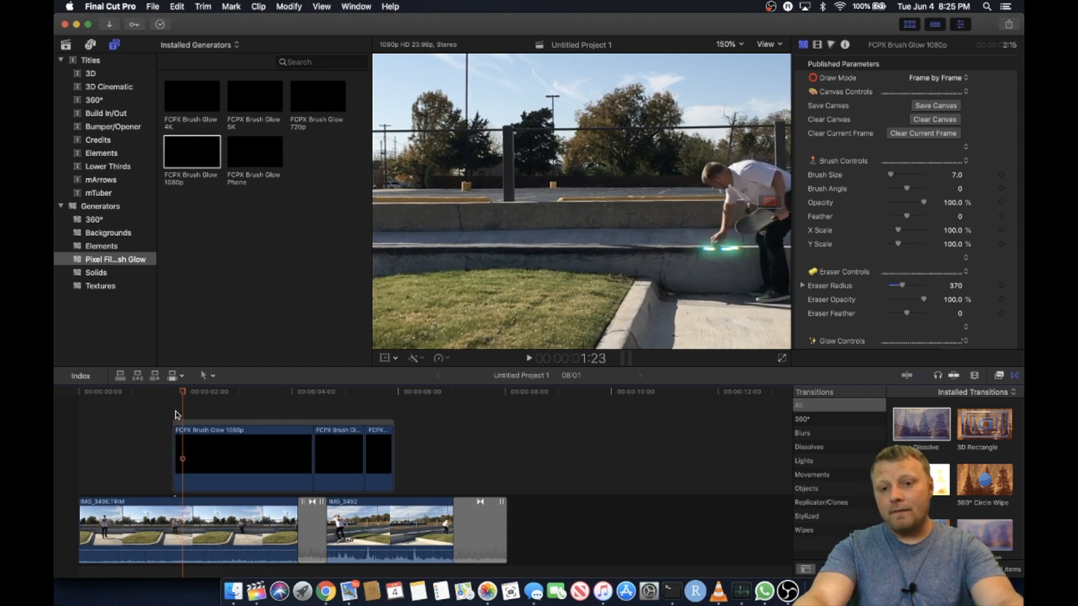
{"action": "key", "text": "Left"}
{"action": "key", "text": "Left"}
{"action": "key", "text": "Left"}
{"action": "key", "text": "Right"}
{"action": "key", "text": "Right"}
{"action": "key", "text": "Right"}
{"action": "key", "text": "Left"}
{"action": "key", "text": "Left"}
{"action": "key", "text": "Left"}
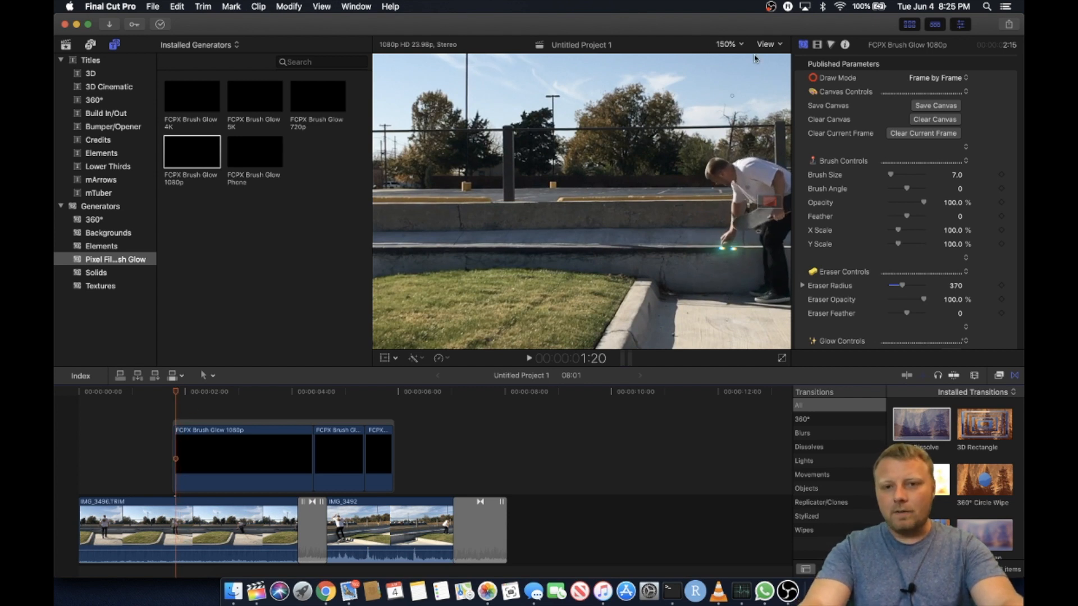
Fit the whole frame in the viewer and play back the glow effect, starting from before the first Brush Glow clip
{"action": "left_click", "coordinate": [740, 43]}
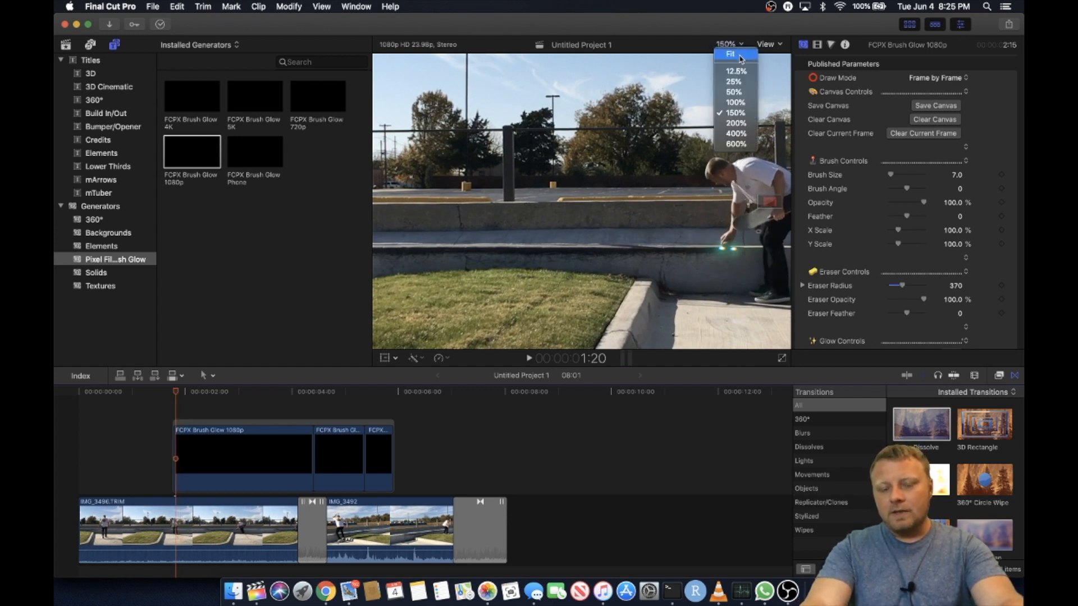
{"action": "left_click", "coordinate": [739, 54]}
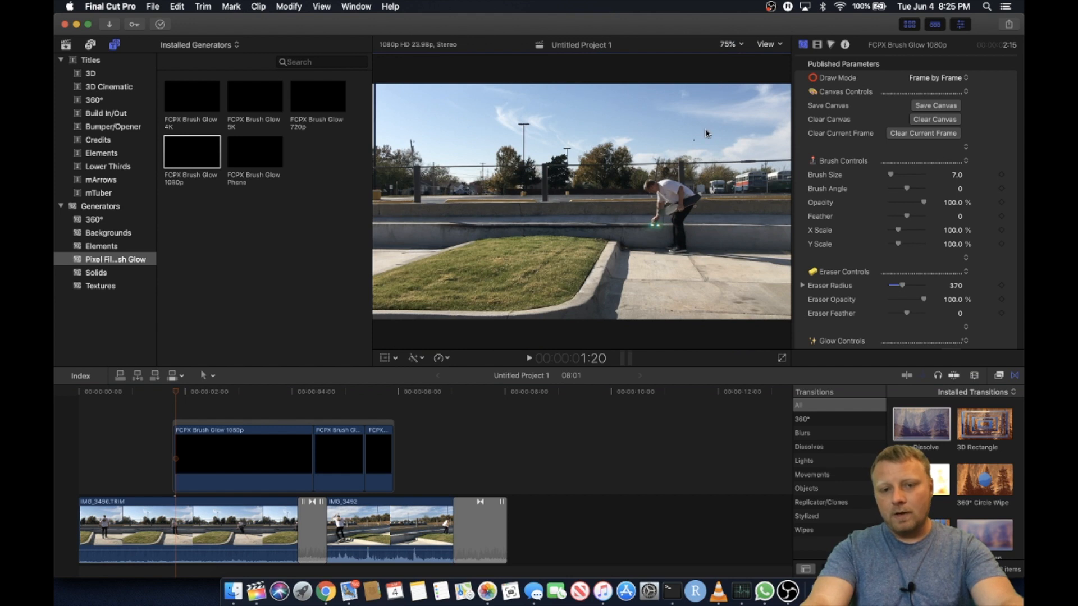
{"action": "key", "text": "space"}
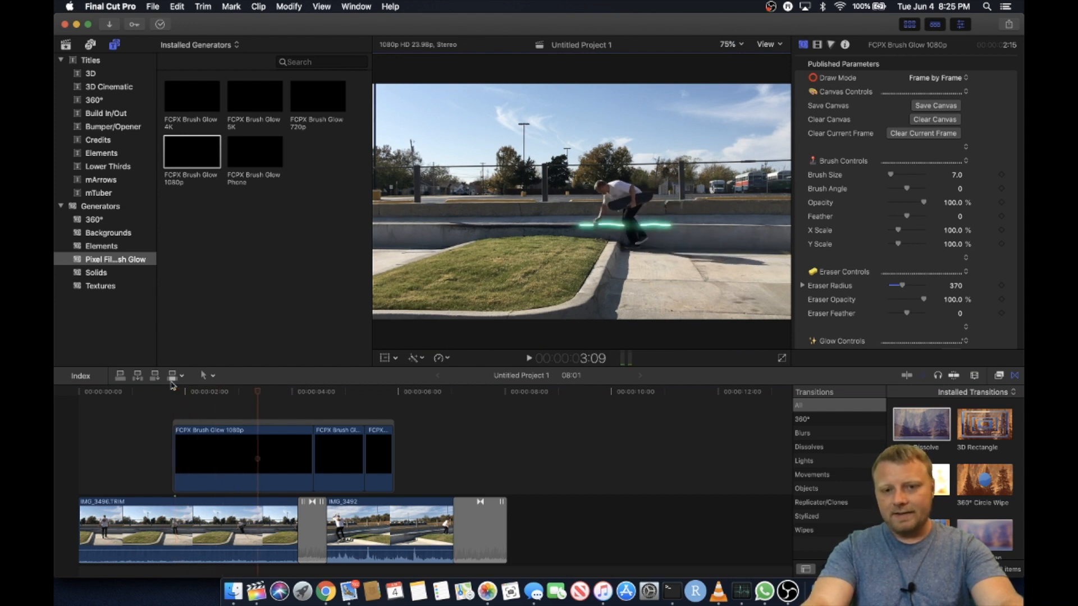
{"action": "left_click", "coordinate": [140, 417]}
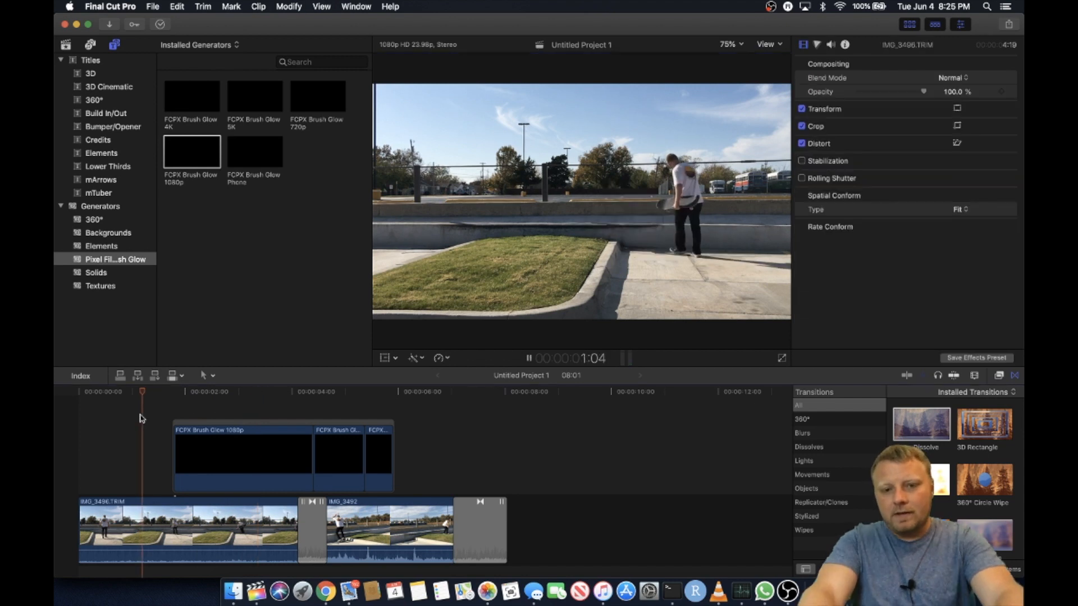
{"action": "key", "text": "space"}
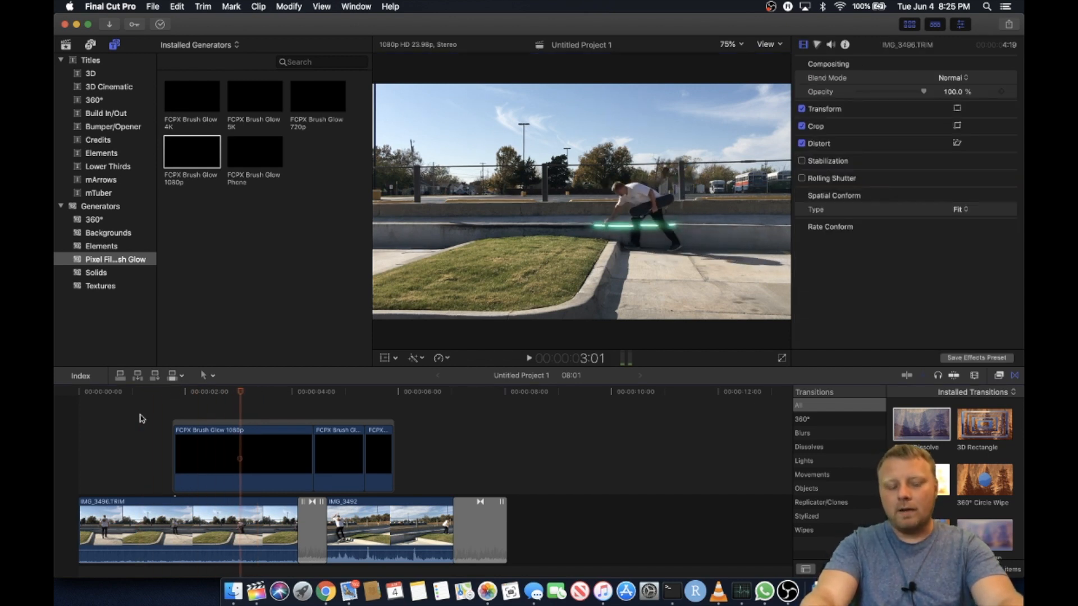
Enlarge the viewer to 200% and examine the glow strokes frame by frame from the first Brush Glow clip's start to 3:20
{"action": "left_click", "coordinate": [174, 413]}
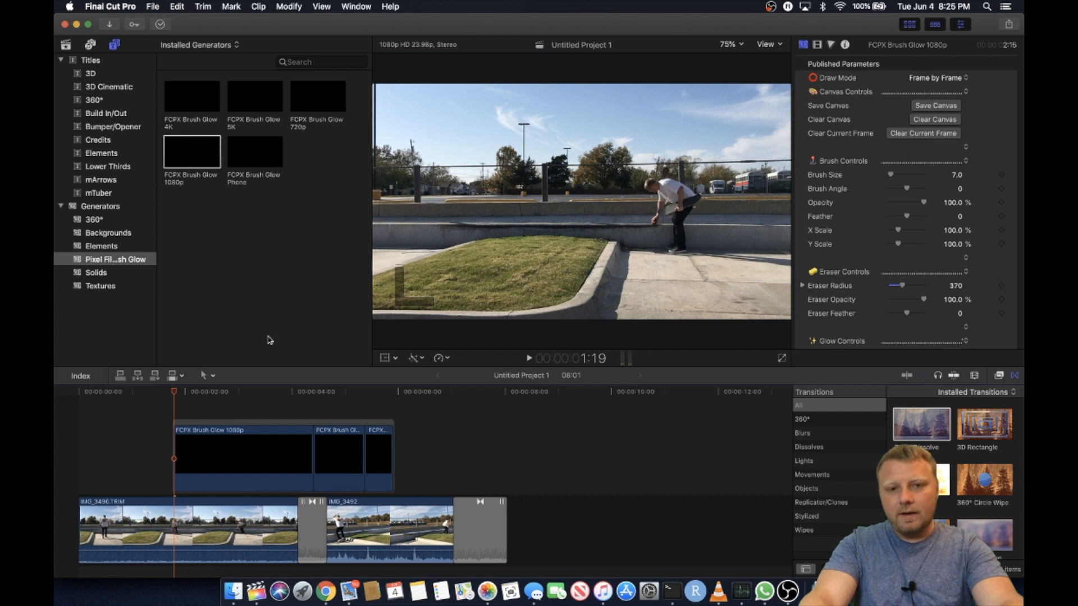
{"action": "left_click", "coordinate": [732, 44]}
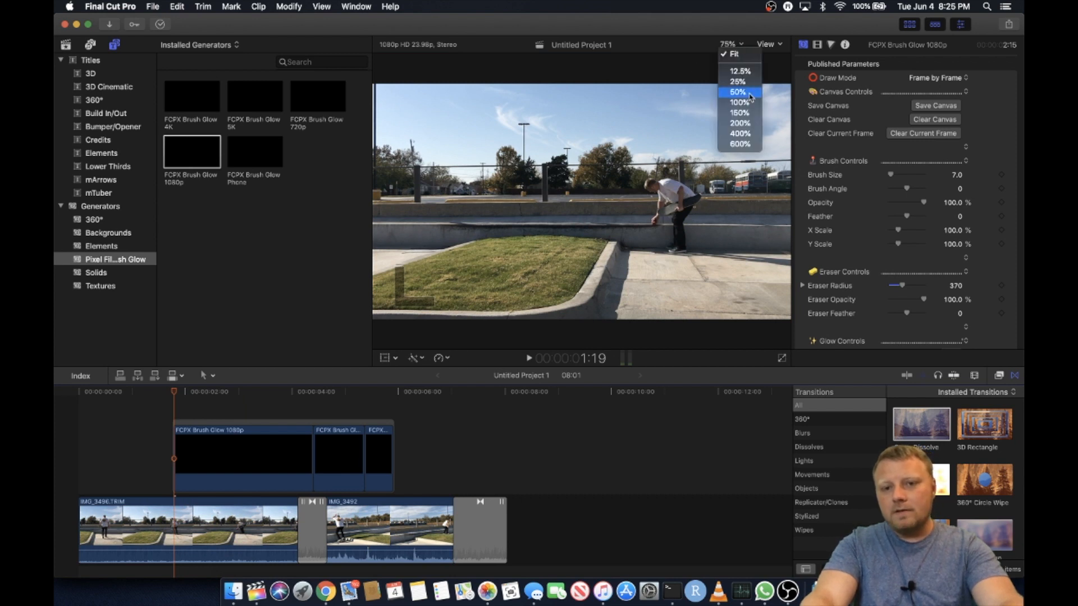
{"action": "left_click", "coordinate": [740, 123]}
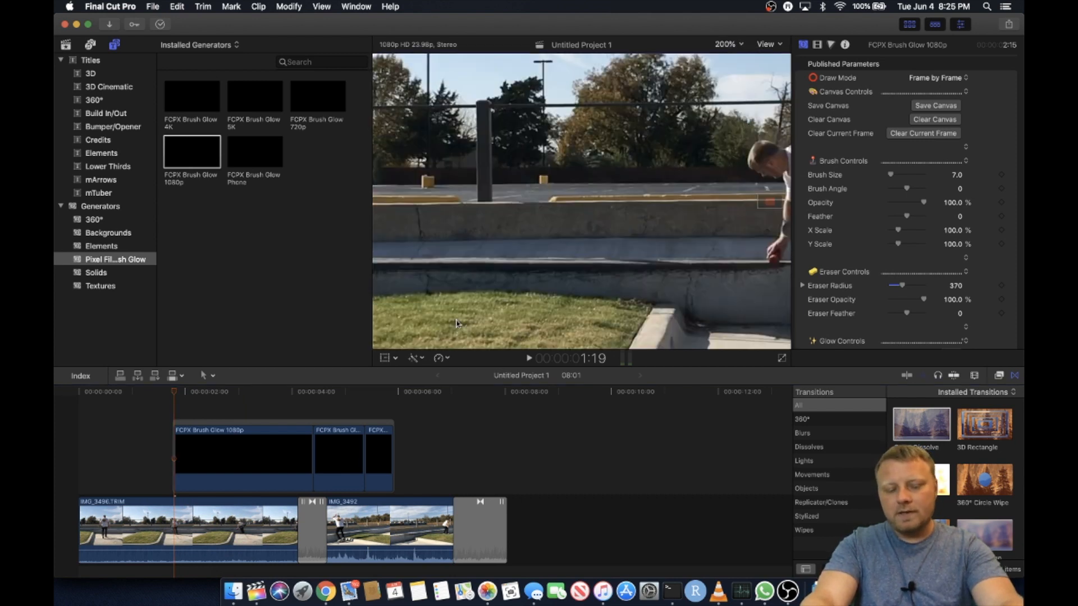
{"action": "key", "text": "Right"}
{"action": "key", "text": "Right"}
{"action": "key", "text": "Right"}
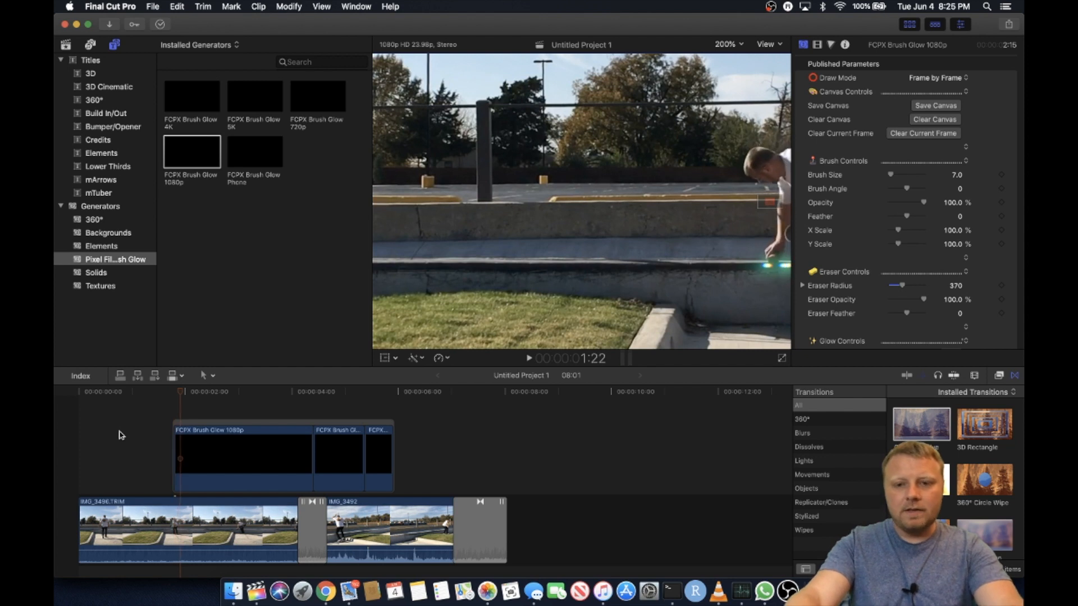
{"action": "key", "text": "Right"}
{"action": "key", "text": "Right"}
{"action": "key", "text": "Right"}
{"action": "key", "text": "Right"}
{"action": "key", "text": "Right"}
{"action": "key", "text": "Right"}
{"action": "key", "text": "Right"}
{"action": "key", "text": "Right"}
{"action": "key", "text": "Right"}
{"action": "key", "text": "Right"}
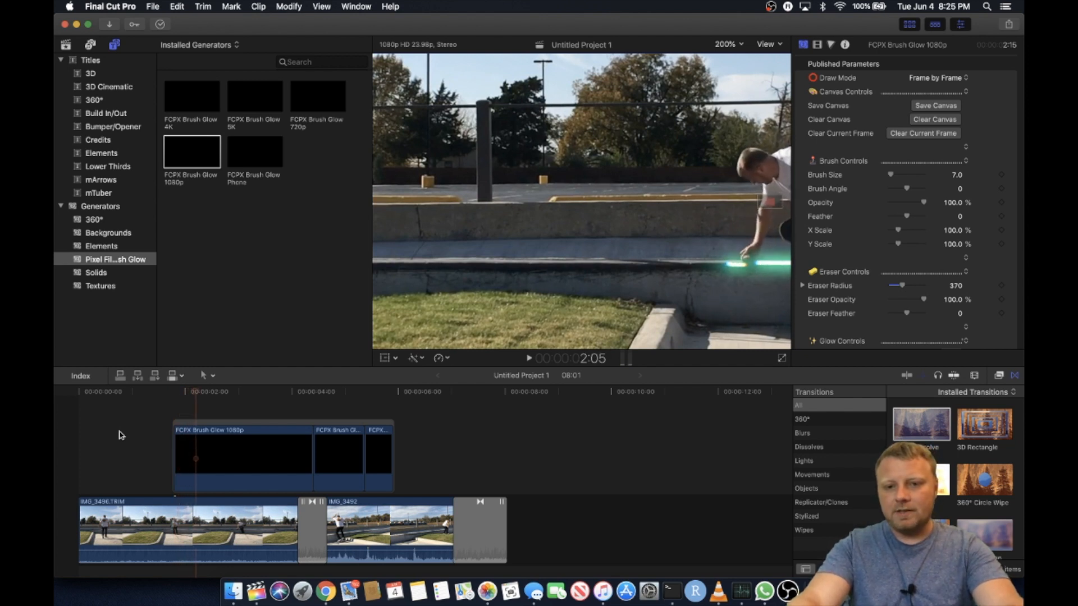
{"action": "key", "text": "Right"}
{"action": "key", "text": "Right"}
{"action": "key", "text": "Right"}
{"action": "key", "text": "Right"}
{"action": "key", "text": "Right"}
{"action": "key", "text": "Right"}
{"action": "key", "text": "Right"}
{"action": "key", "text": "Right"}
{"action": "key", "text": "Right"}
{"action": "key", "text": "Right"}
{"action": "key", "text": "Right"}
{"action": "key", "text": "Right"}
{"action": "key", "text": "Right"}
{"action": "key", "text": "Right"}
{"action": "key", "text": "Right"}
{"action": "key", "text": "Right"}
{"action": "key", "text": "Right"}
{"action": "key", "text": "Right"}
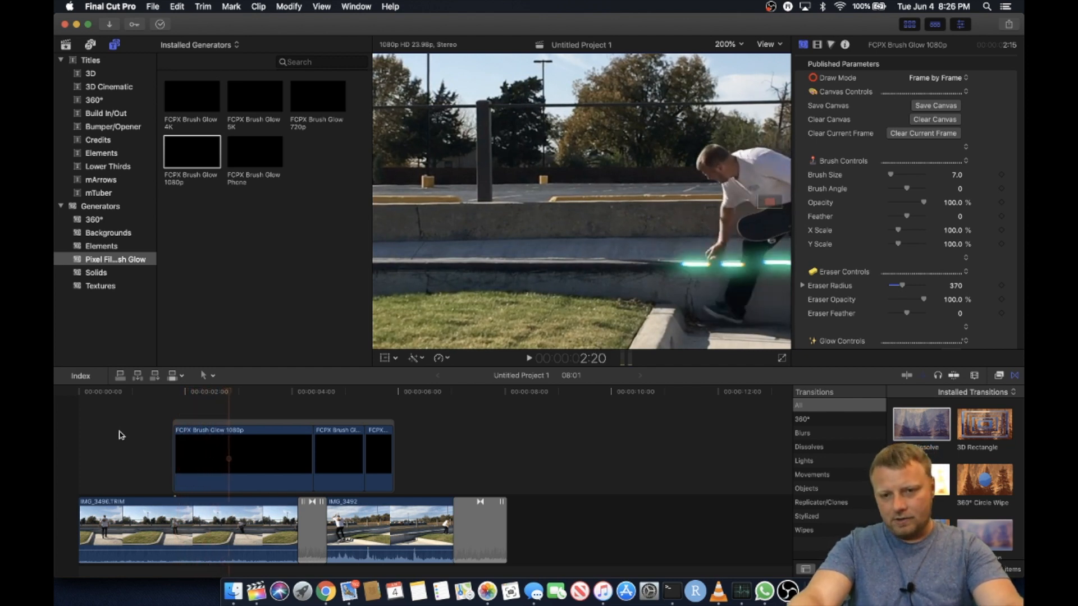
{"action": "key", "text": "Right"}
{"action": "key", "text": "Right"}
{"action": "key", "text": "Right"}
{"action": "key", "text": "Right"}
{"action": "key", "text": "Right"}
{"action": "key", "text": "Right"}
{"action": "key", "text": "Right"}
{"action": "key", "text": "Right"}
{"action": "key", "text": "Right"}
{"action": "key", "text": "Right"}
{"action": "key", "text": "Right"}
{"action": "key", "text": "Right"}
{"action": "key", "text": "Right"}
{"action": "key", "text": "Right"}
{"action": "key", "text": "Right"}
{"action": "key", "text": "Right"}
{"action": "key", "text": "Right"}
{"action": "key", "text": "Right"}
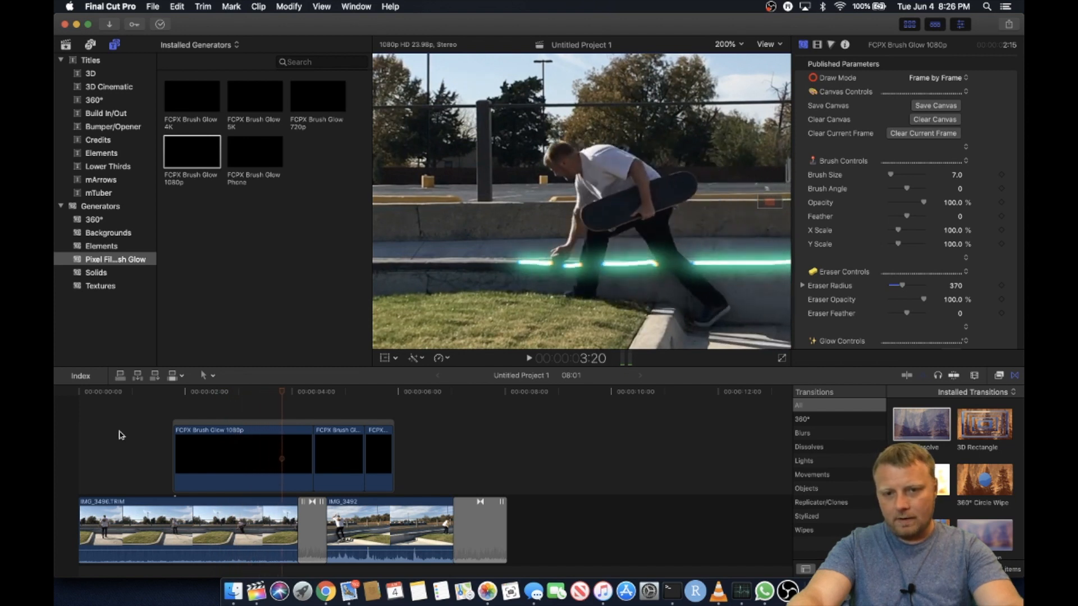
{"action": "key", "text": "Right"}
{"action": "key", "text": "Right"}
{"action": "key", "text": "Left"}
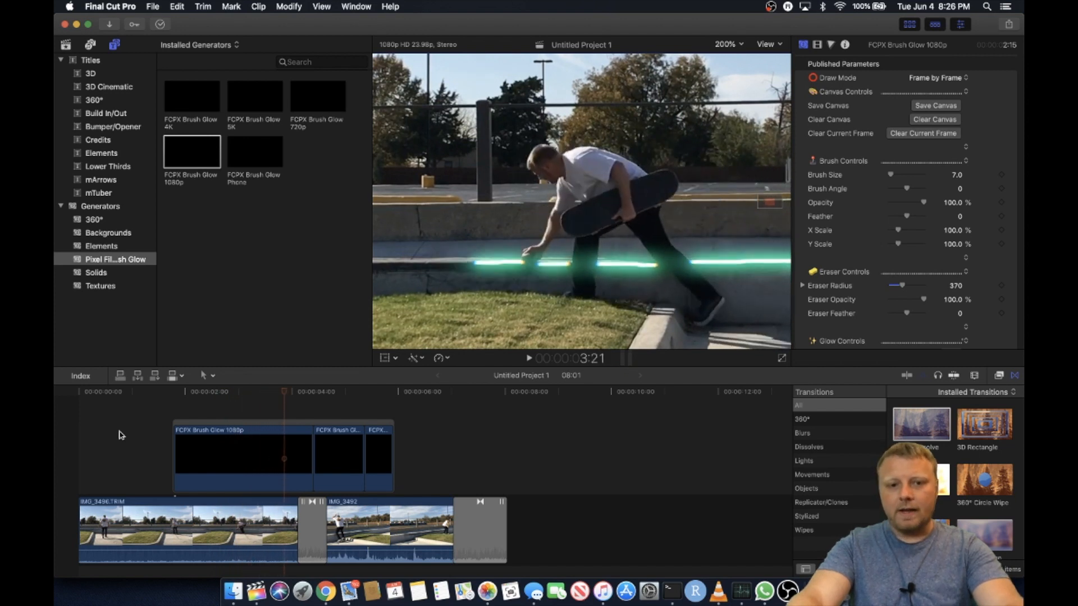
{"action": "key", "text": "Left"}
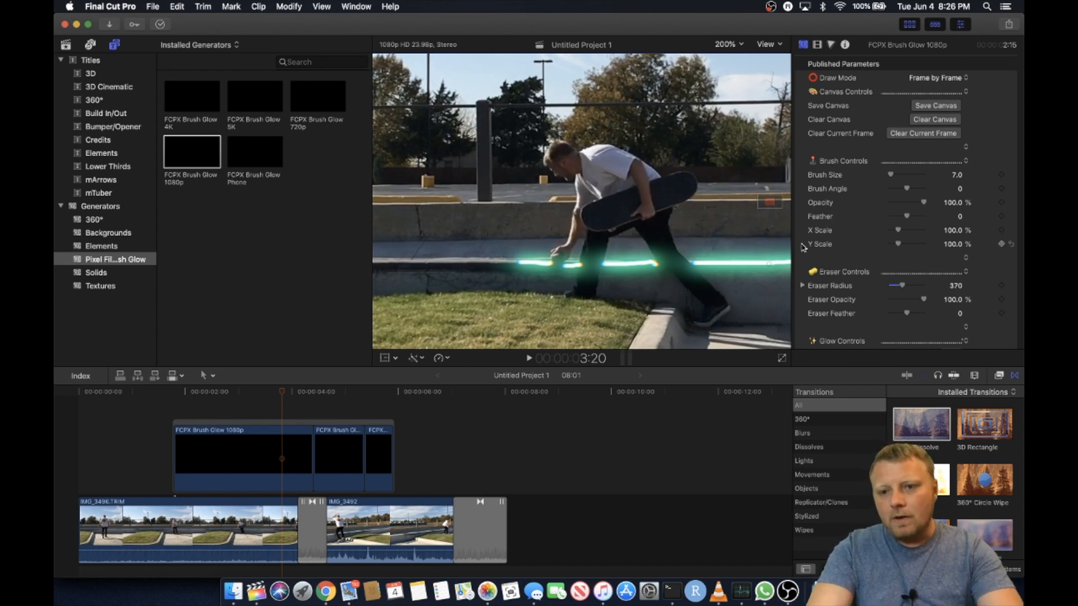
Select the first Brush Glow clip and examine its published canvas, brush, eraser and glow parameters
{"action": "left_click", "coordinate": [268, 438]}
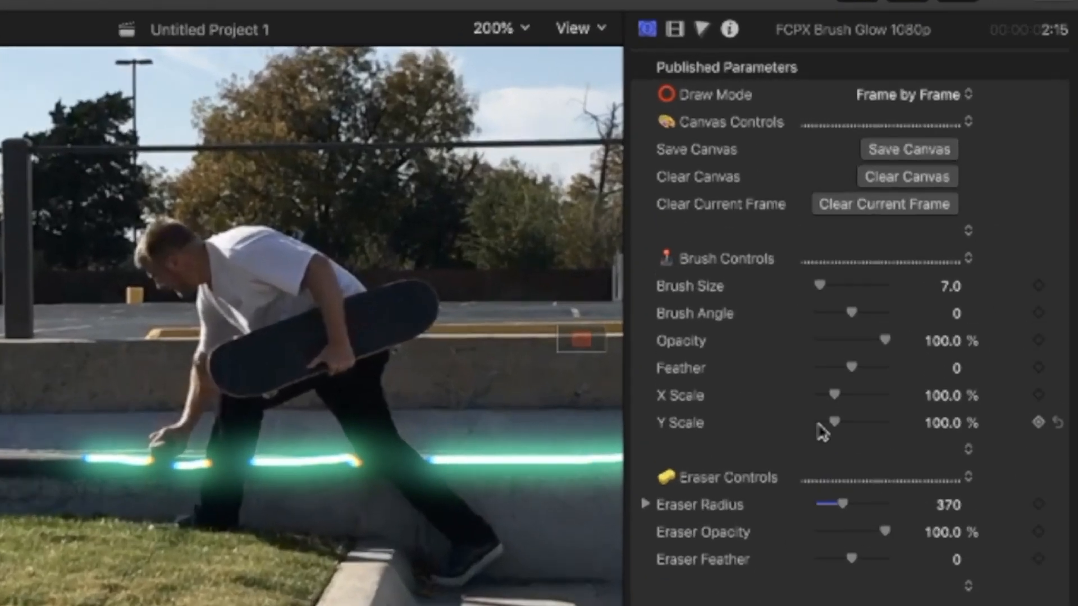
{"action": "scroll", "coordinate": [898, 249], "scroll_direction": "down", "scroll_amount": 4}
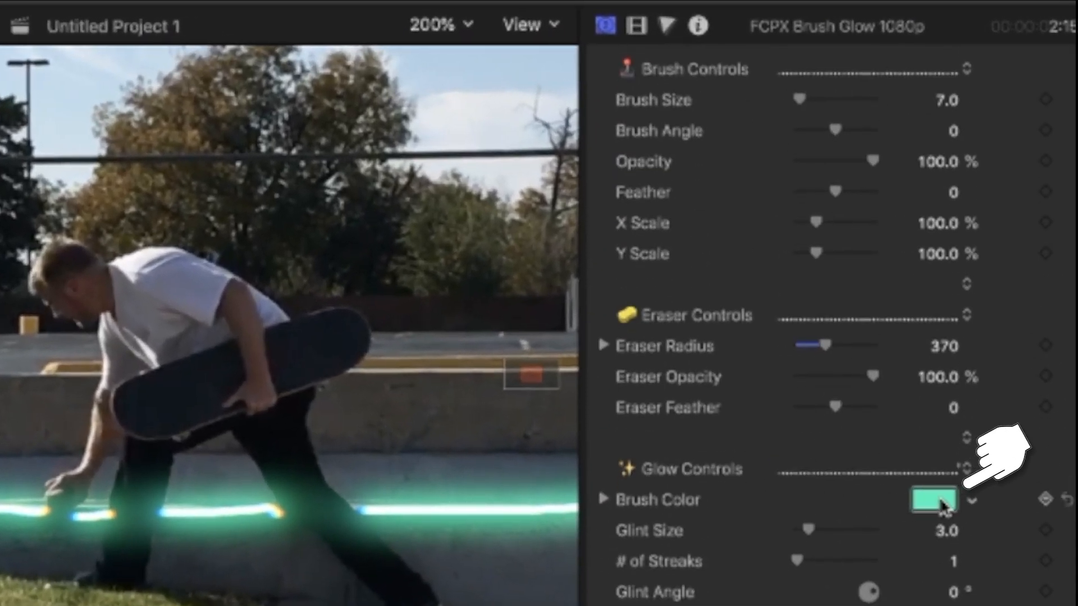
{"action": "scroll", "coordinate": [942, 496], "scroll_direction": "up", "scroll_amount": 3}
{"action": "scroll", "coordinate": [946, 498], "scroll_direction": "up", "scroll_amount": 2}
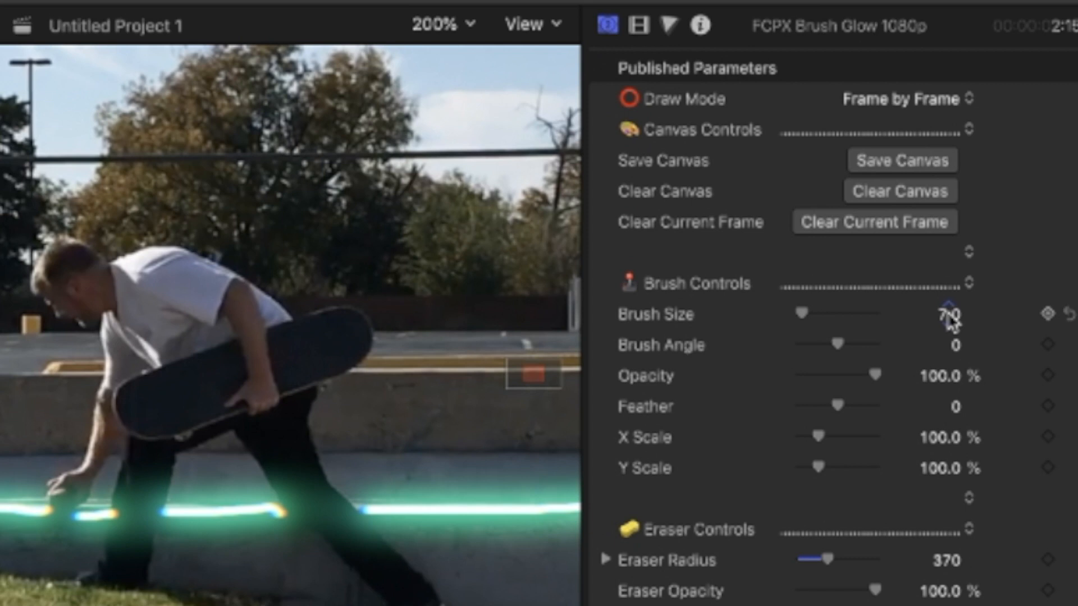
{"action": "scroll", "coordinate": [949, 315], "scroll_direction": "down", "scroll_amount": 10}
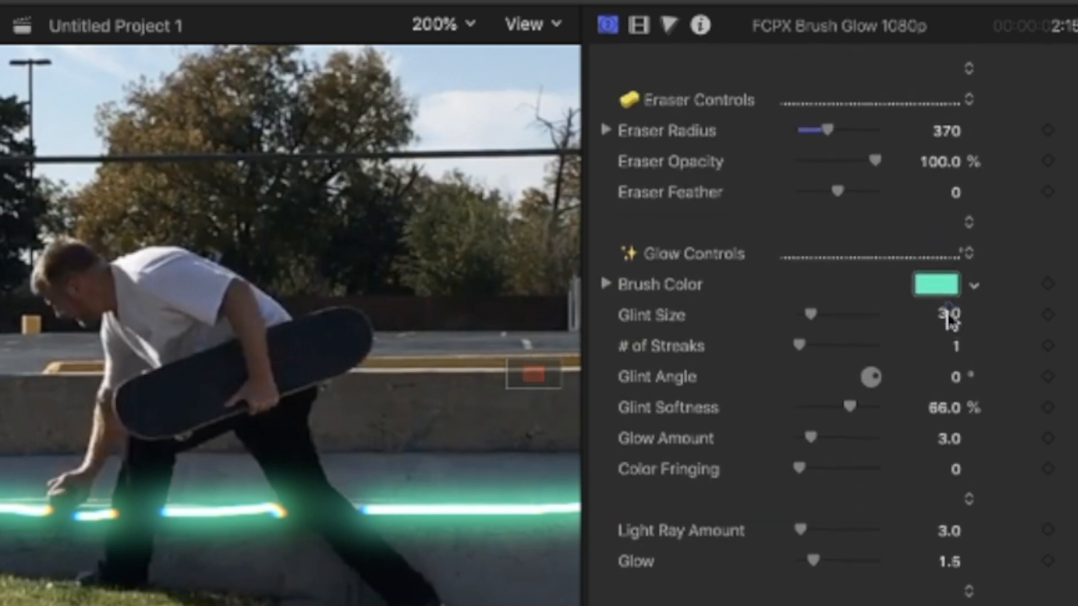
{"action": "scroll", "coordinate": [989, 308], "scroll_direction": "up", "scroll_amount": 10}
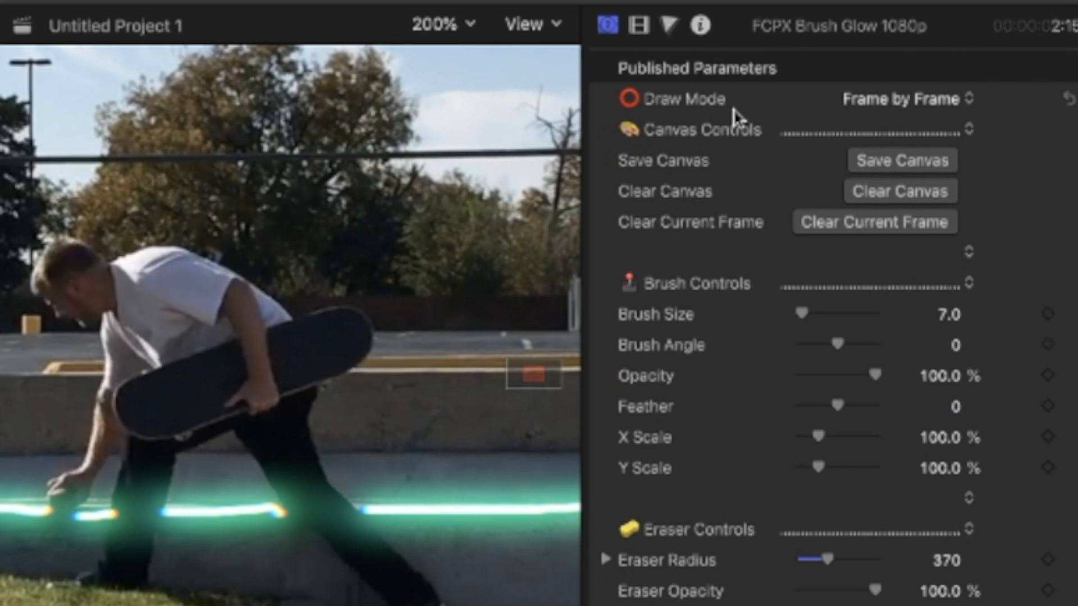
Keep the Draw Mode at Frame by Frame and paint a short glow stroke on the ledge ahead of the skater's hand at 3:20
{"action": "left_click", "coordinate": [956, 101]}
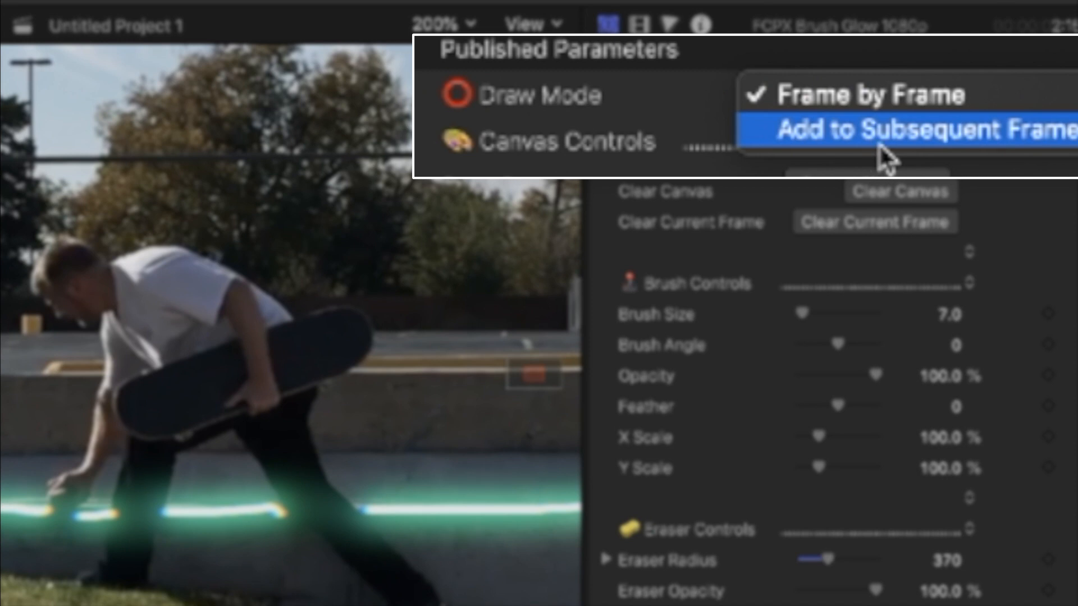
{"action": "left_click", "coordinate": [929, 99]}
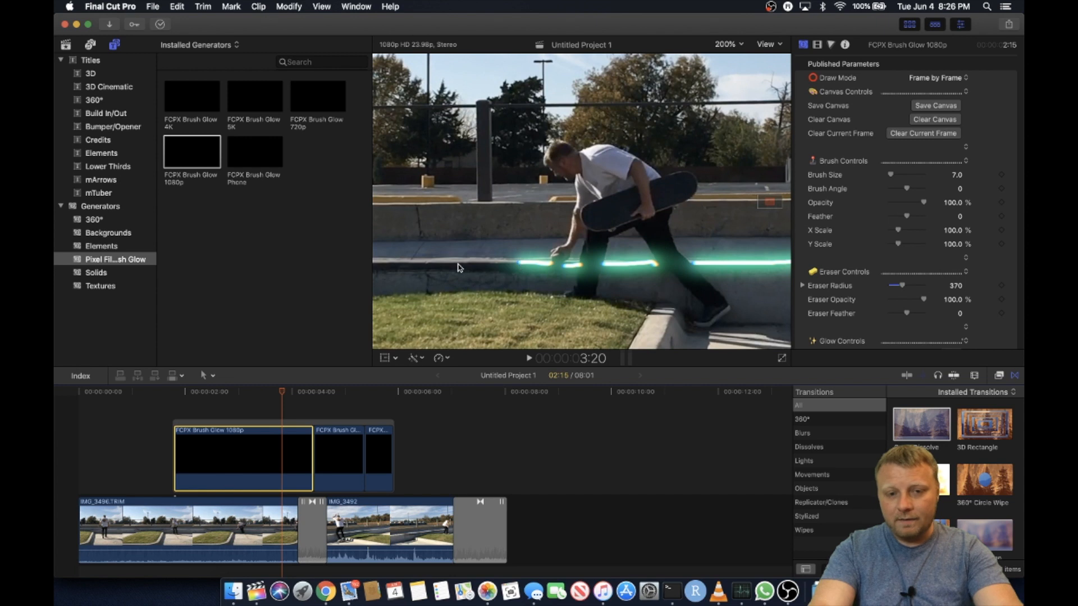
{"action": "left_click_drag", "start_coordinate": [435, 267], "coordinate": [481, 266]}
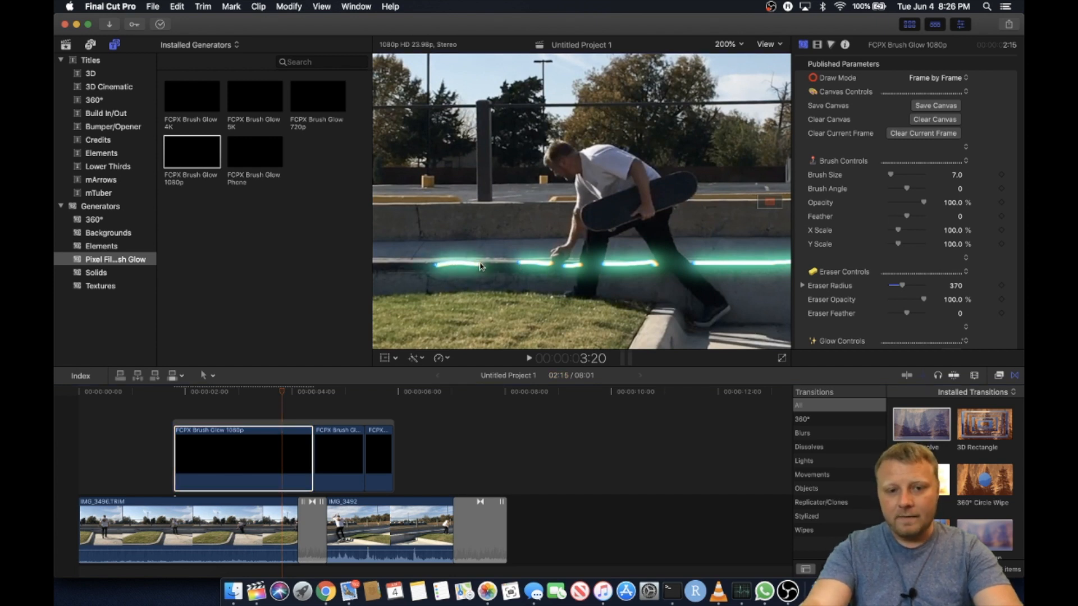
Compare the frame at 3:20 with its neighbouring frames to check where the new glow stroke shows
{"action": "key", "text": "Left"}
{"action": "key", "text": "Right"}
{"action": "key", "text": "Right"}
{"action": "key", "text": "Left"}
{"action": "key", "text": "Right"}
{"action": "key", "text": "Left"}
{"action": "key", "text": "Left"}
{"action": "key", "text": "Right"}
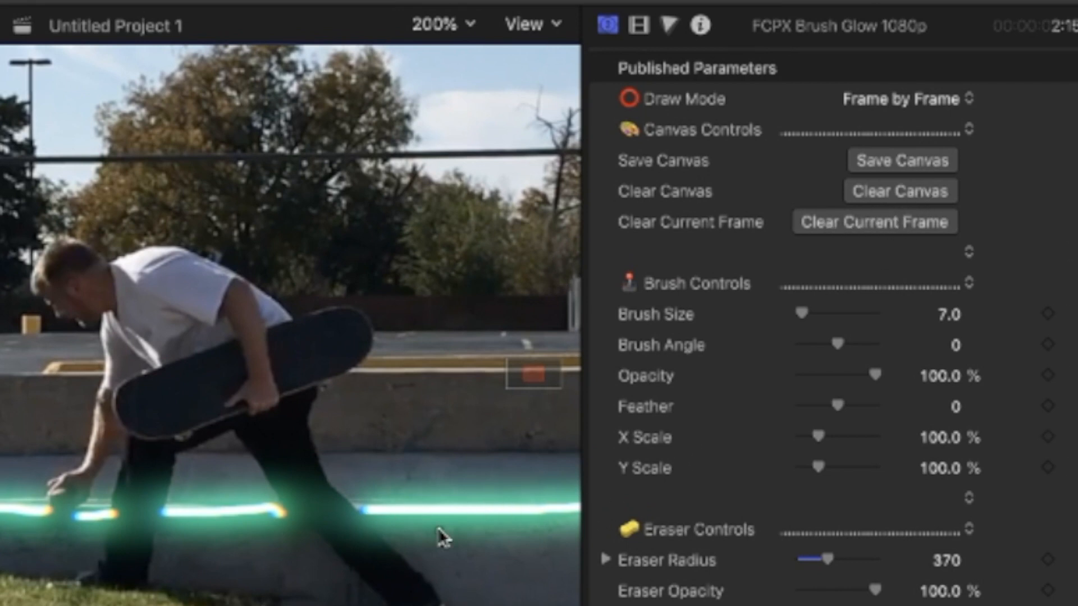
Set the Eraser Radius to 374 and erase the short glow stroke on the ledge ahead of the skater's hand
{"action": "scroll", "coordinate": [738, 534], "scroll_direction": "down", "scroll_amount": 5}
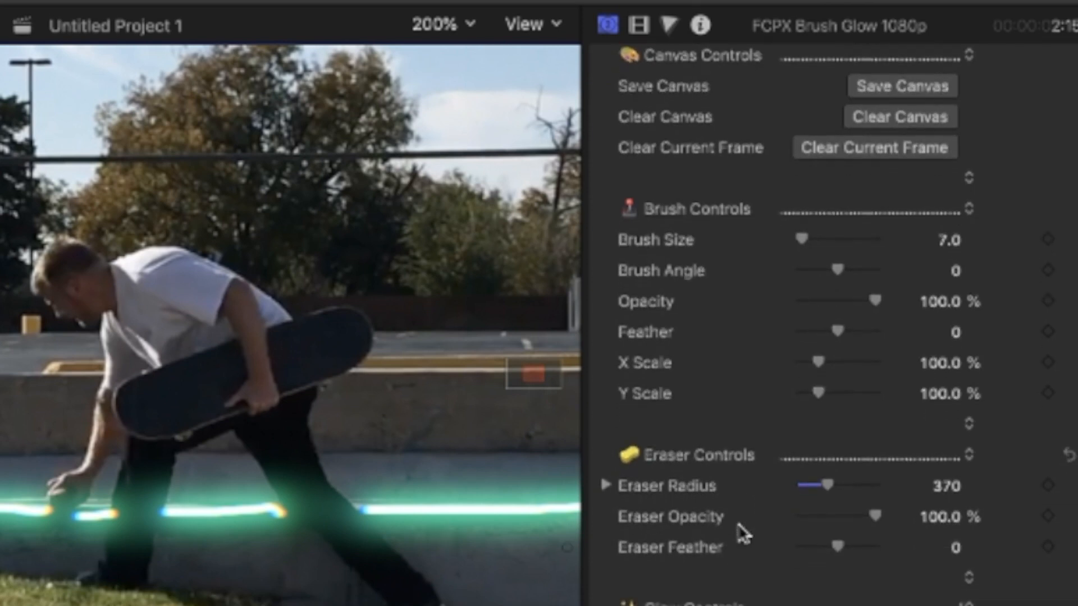
{"action": "scroll", "coordinate": [740, 533], "scroll_direction": "down", "scroll_amount": 6}
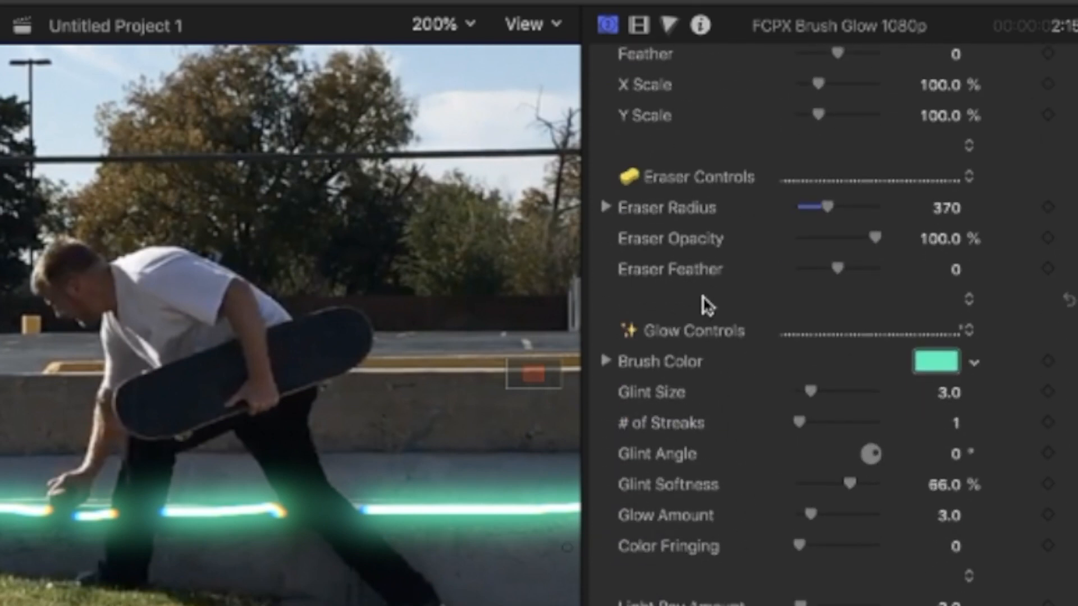
{"action": "scroll", "coordinate": [717, 550], "scroll_direction": "down", "scroll_amount": 2}
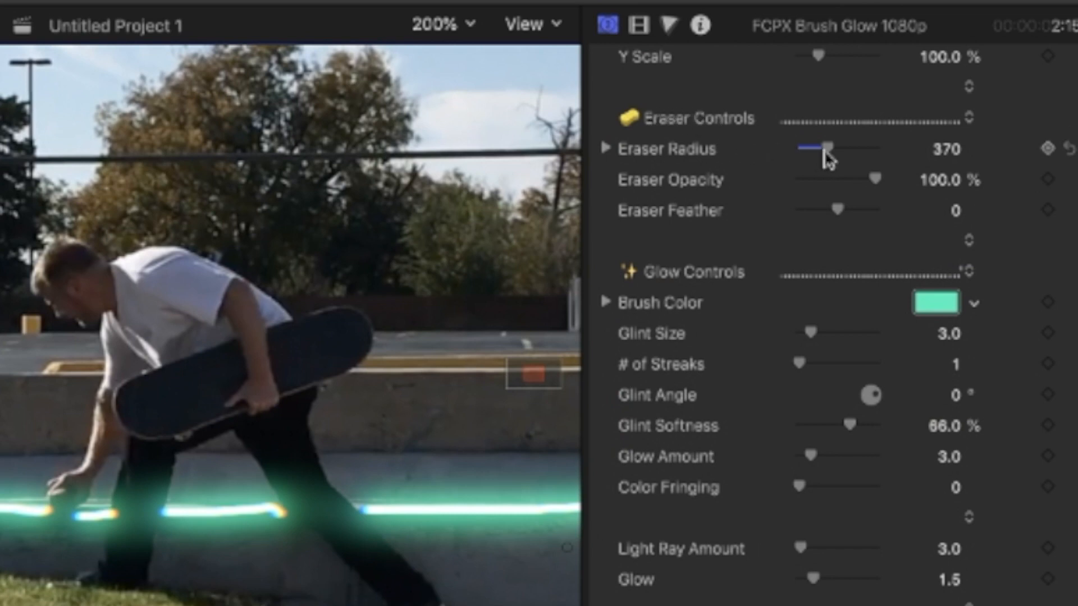
{"action": "left_click_drag", "start_coordinate": [831, 159], "coordinate": [830, 156]}
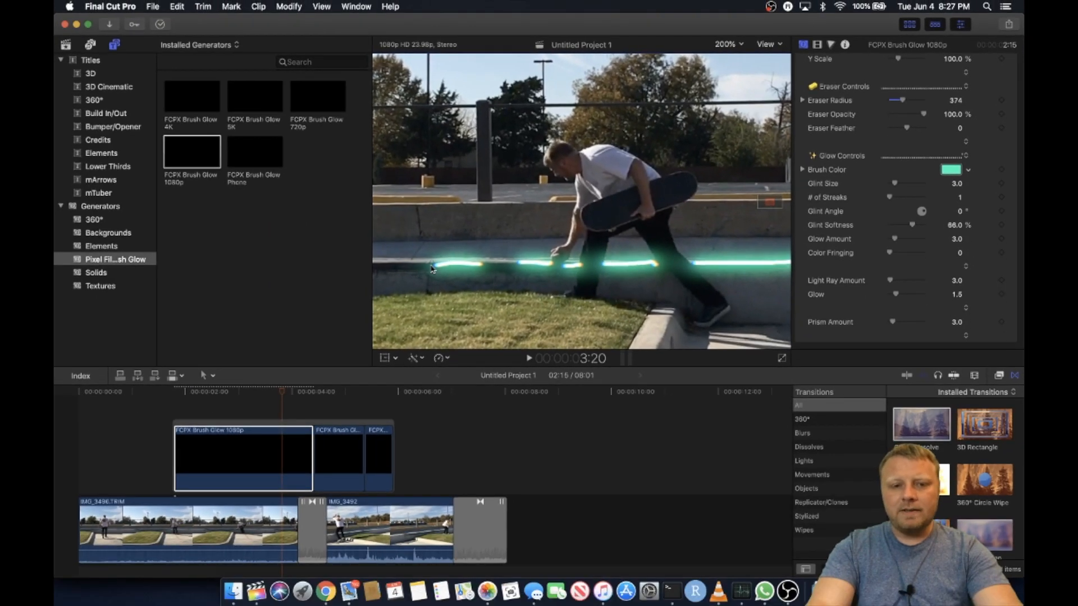
{"action": "left_click_drag", "start_coordinate": [430, 272], "coordinate": [482, 268]}
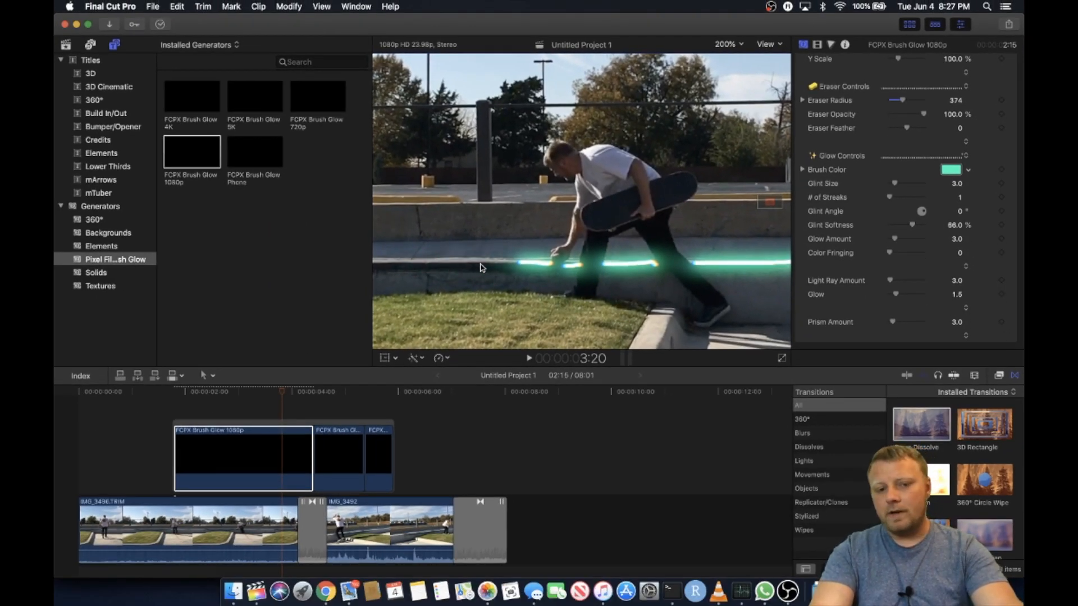